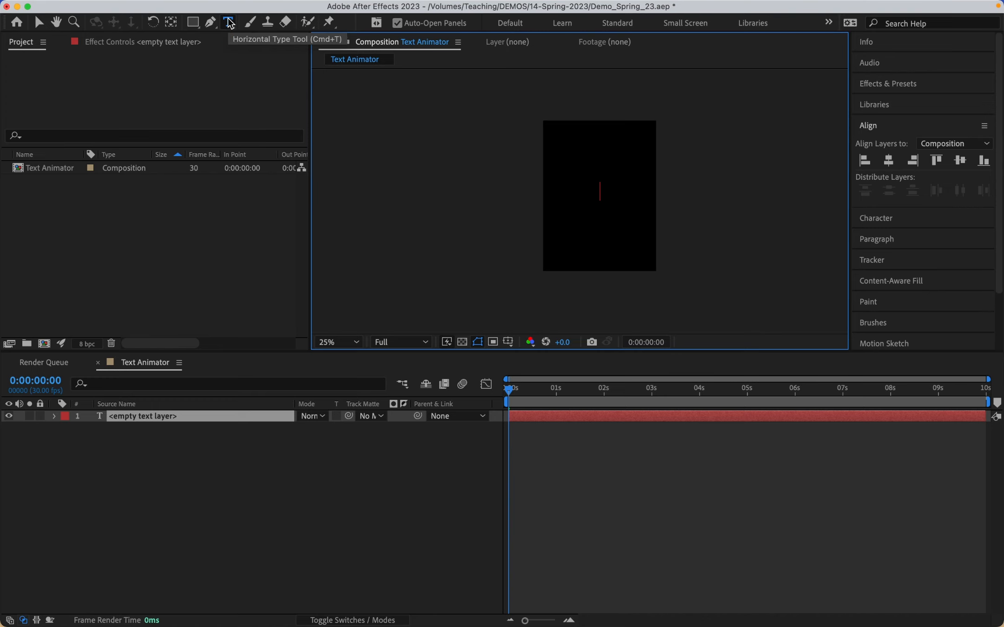
Enter the text "Animation" and center the text layer horizontally and vertically in the composition
{"action": "type", "text": "Animation"}
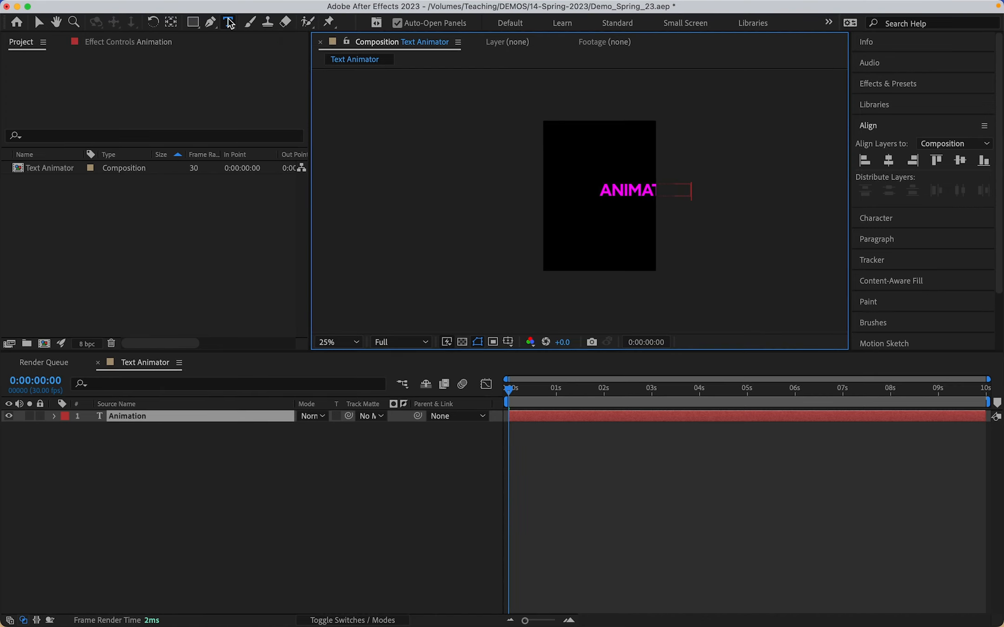
{"action": "left_click", "coordinate": [888, 160]}
{"action": "left_click", "coordinate": [959, 160]}
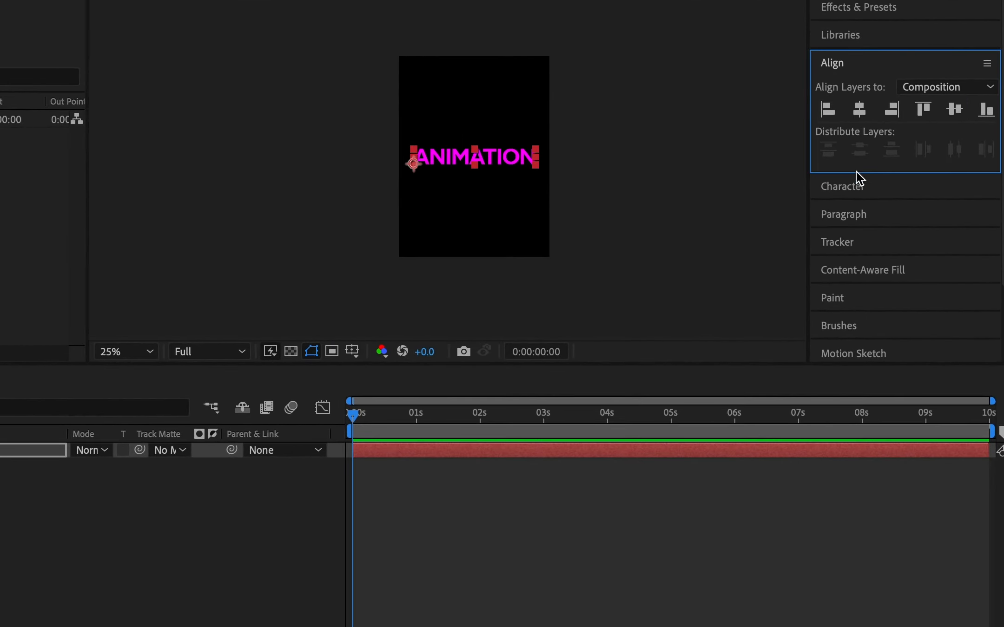
Change the text's font style to Azo Sans Black Italic and its fill color to blue 0097FF
{"action": "left_click", "coordinate": [855, 185]}
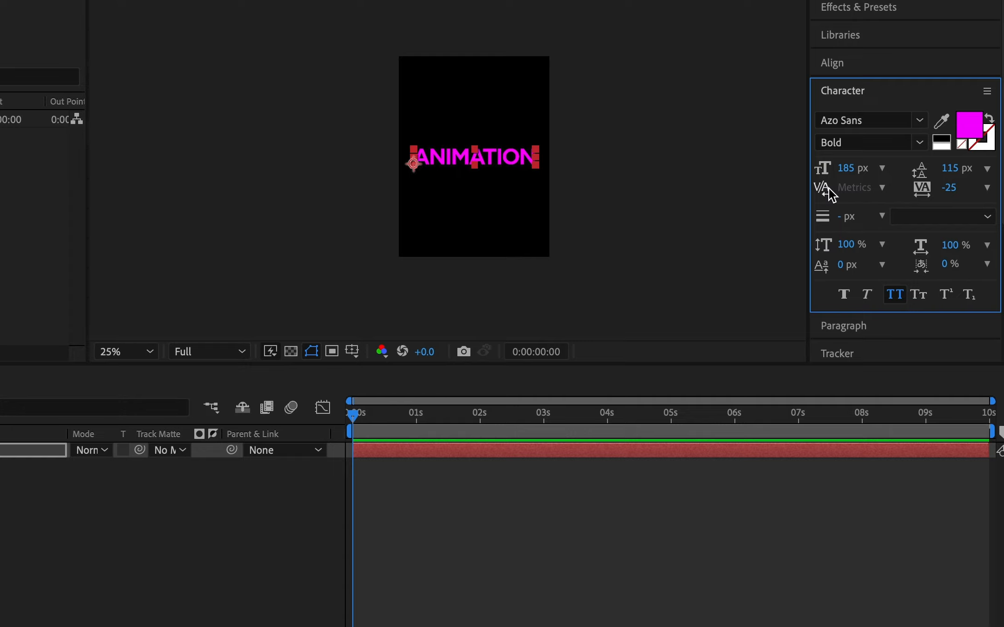
{"action": "left_click", "coordinate": [917, 125]}
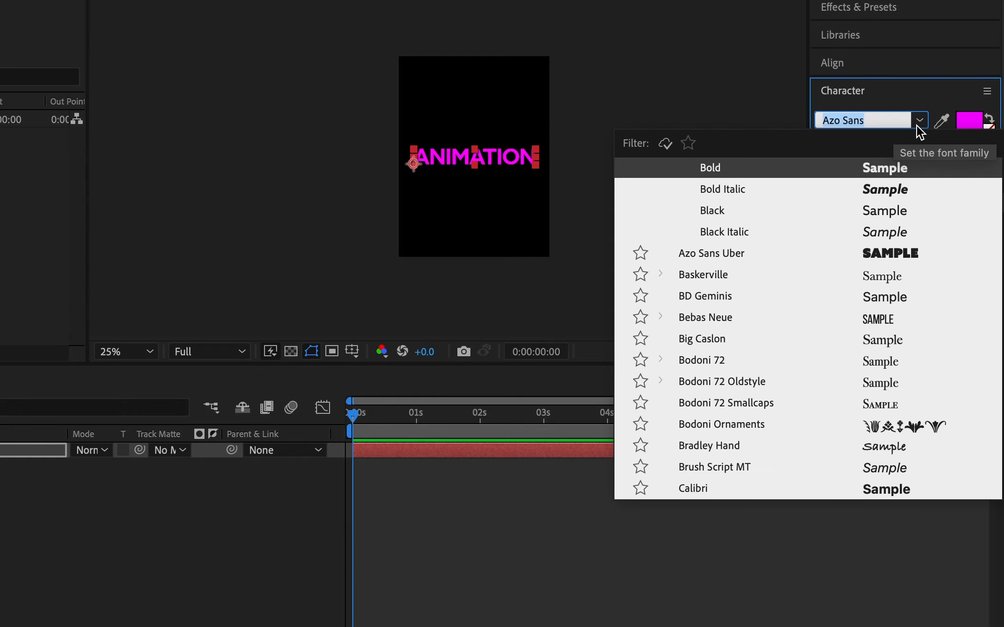
{"action": "left_click", "coordinate": [729, 229]}
{"action": "left_click", "coordinate": [969, 126]}
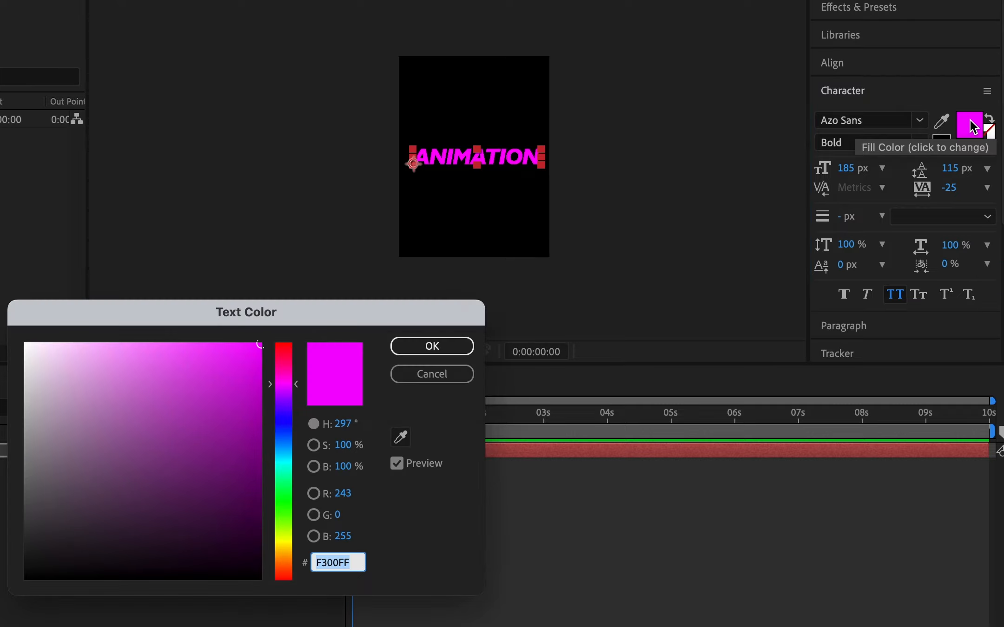
{"action": "left_click_drag", "start_coordinate": [287, 419], "coordinate": [288, 445]}
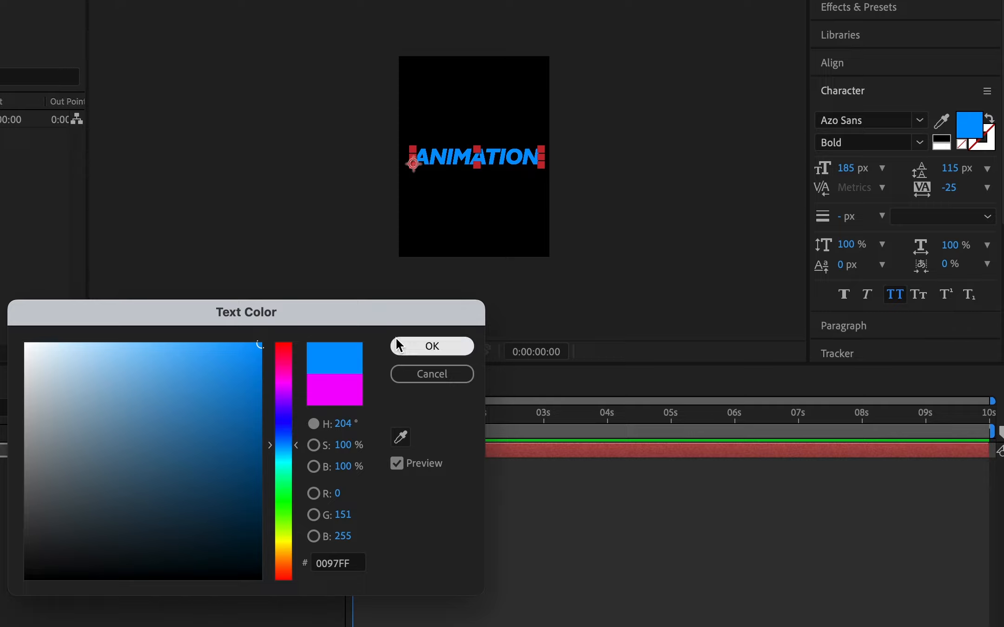
{"action": "left_click", "coordinate": [425, 347]}
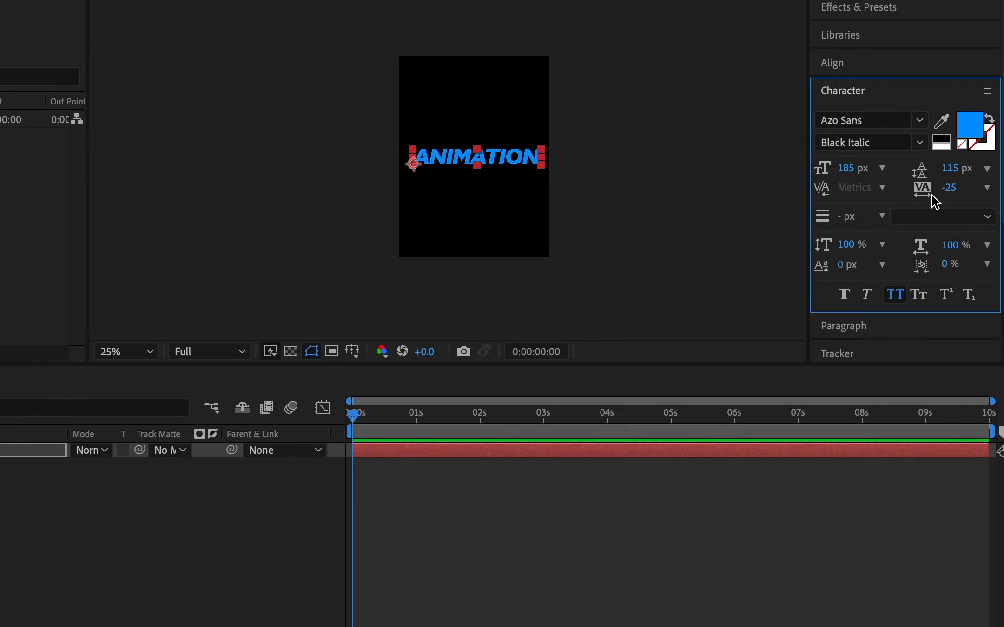
Set the text's tracking to 0 and its font size to 184 px
{"action": "left_click", "coordinate": [951, 187]}
{"action": "type", "text": "0"}
{"action": "key", "text": "Return"}
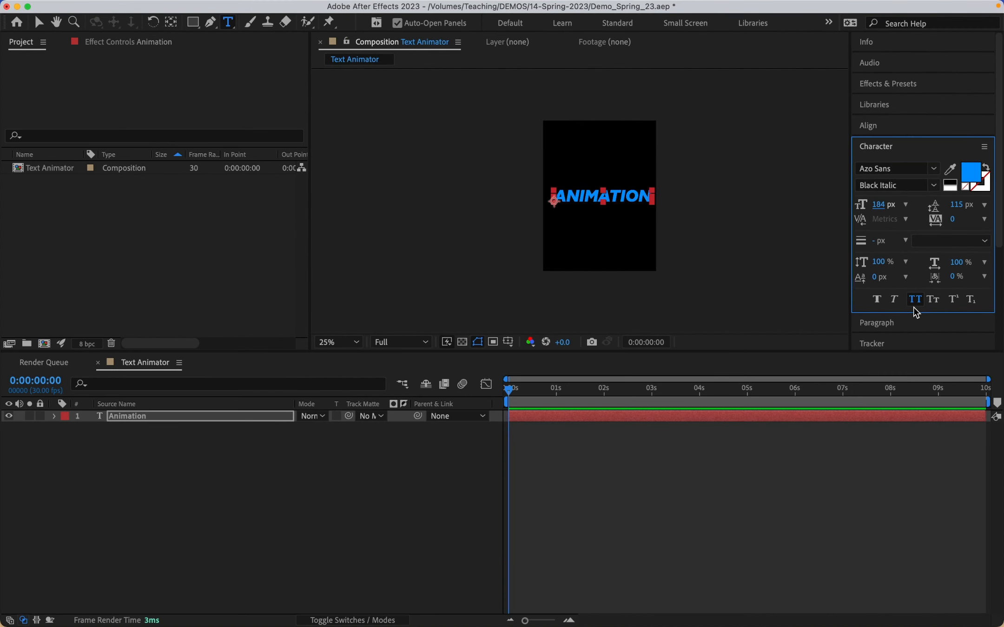
Re-center the text layer horizontally and vertically in the composition and expand its properties in the timeline
{"action": "left_click", "coordinate": [883, 127]}
{"action": "left_click", "coordinate": [888, 161]}
{"action": "left_click", "coordinate": [960, 161]}
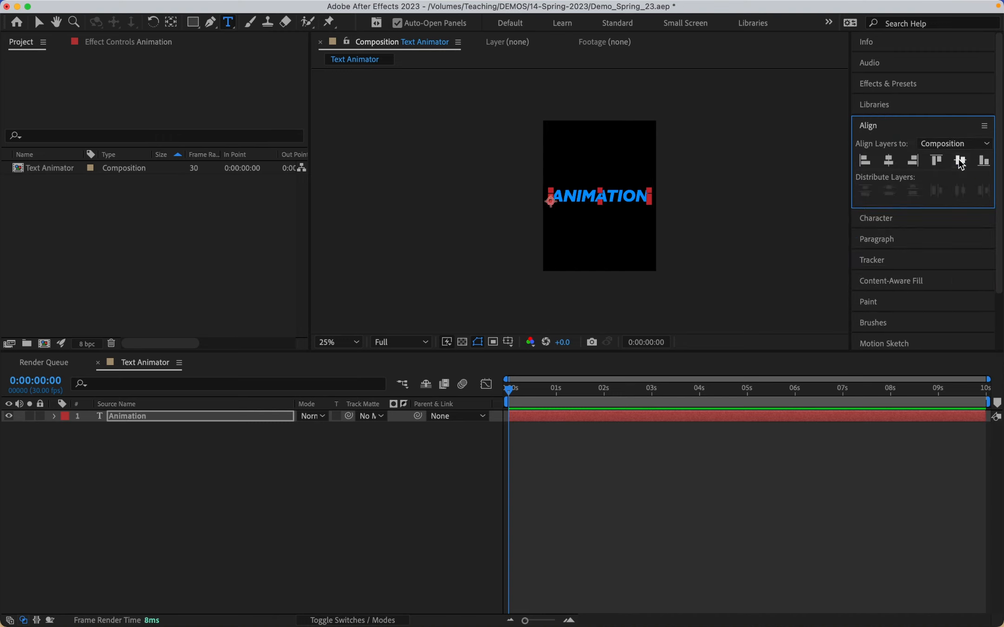
{"action": "left_click", "coordinate": [370, 491]}
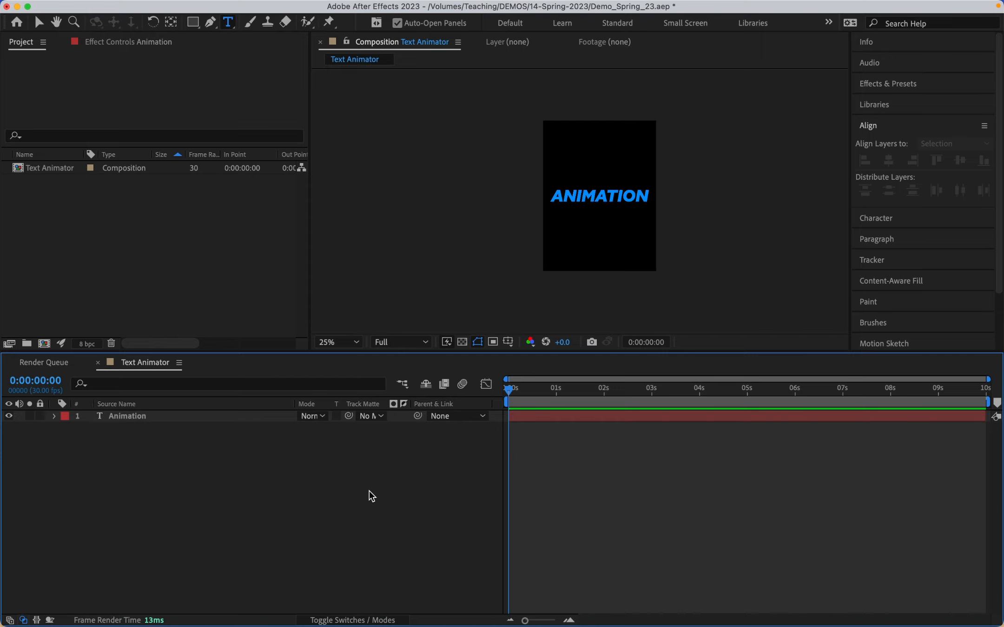
{"action": "left_click", "coordinate": [53, 416]}
Try moving the whole text layer with its Transform Position value and undo the change
{"action": "left_click", "coordinate": [66, 441]}
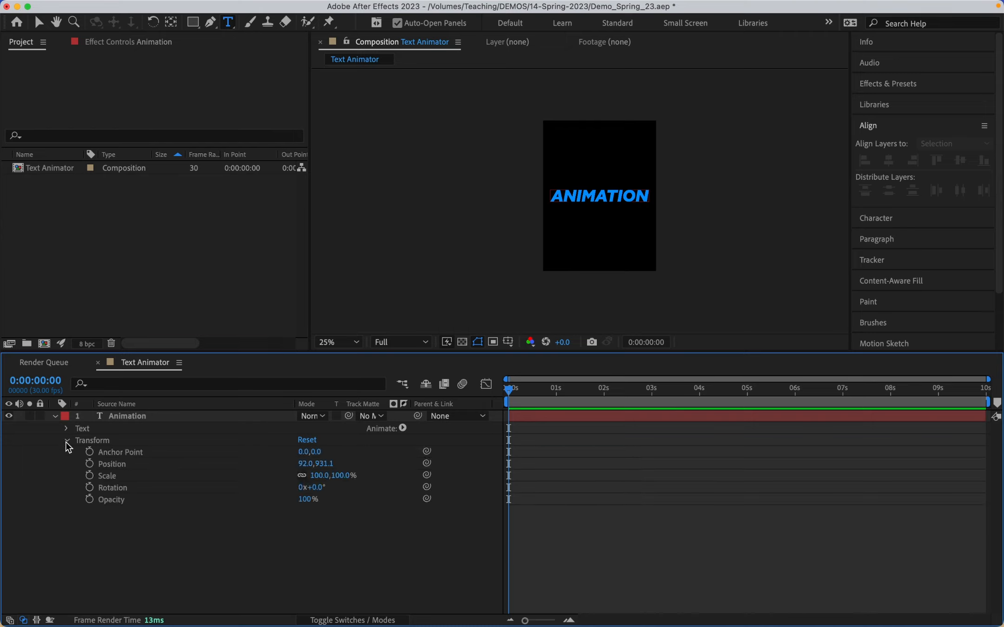
{"action": "left_click_drag", "start_coordinate": [325, 463], "coordinate": [229, 477]}
{"action": "key", "text": "super+z"}
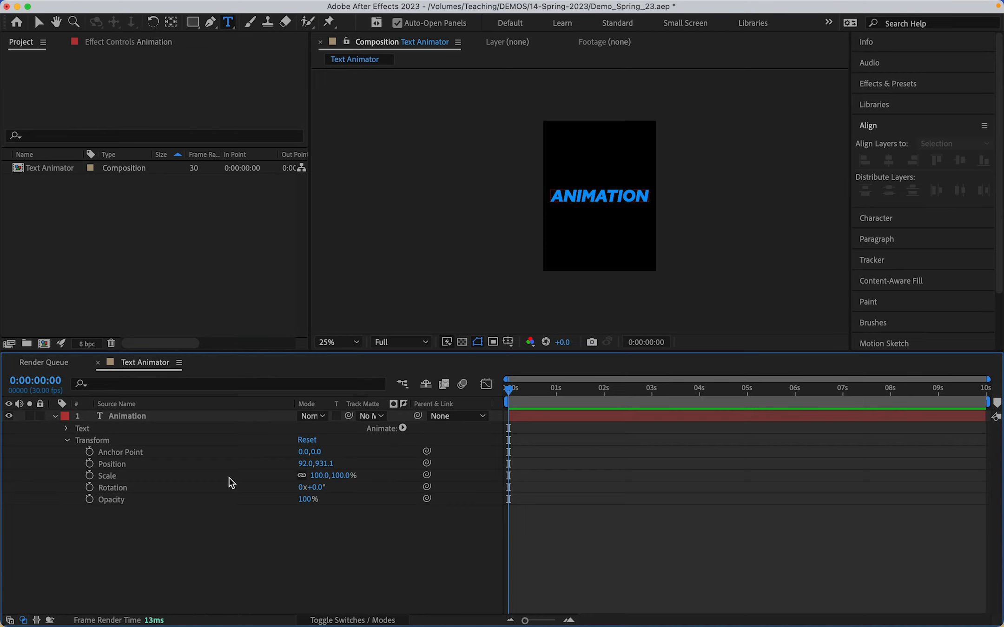
{"action": "left_click", "coordinate": [66, 441]}
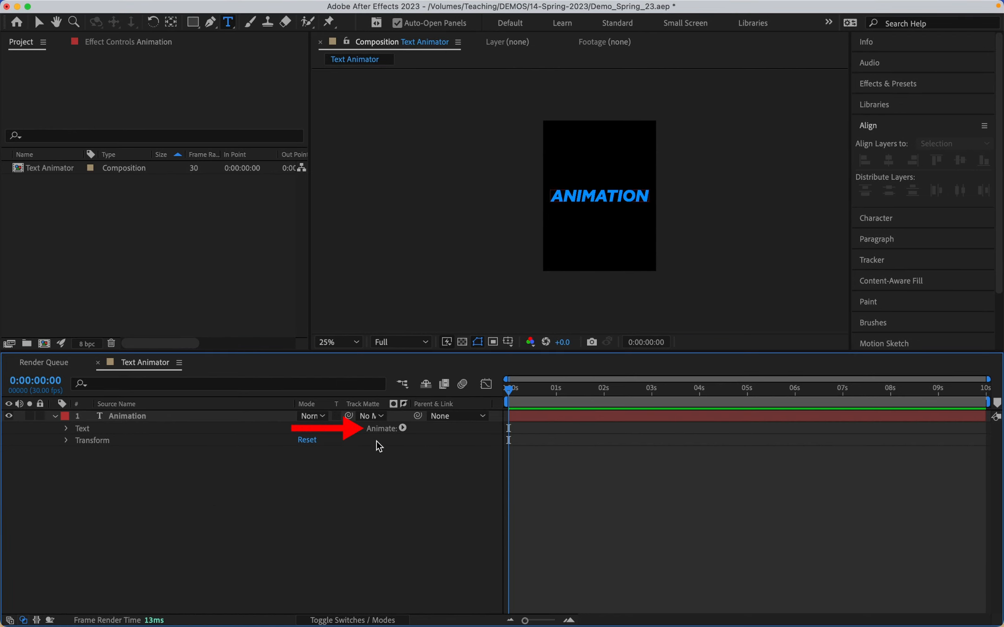
Add a Position animator to the text layer with a vertical value of 1000, and expand its range selector
{"action": "left_click", "coordinate": [403, 427]}
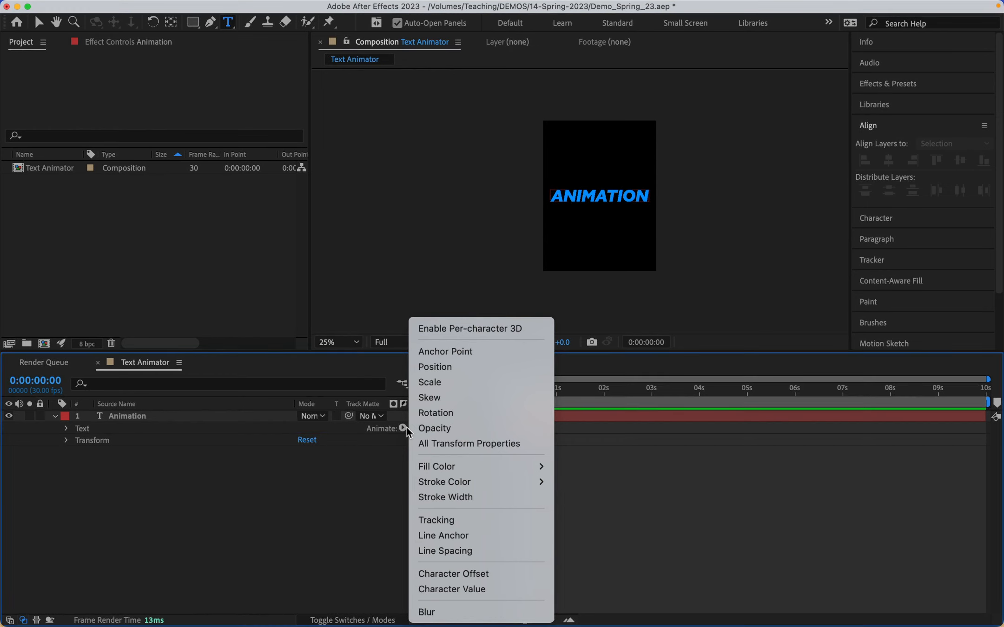
{"action": "left_click", "coordinate": [430, 372]}
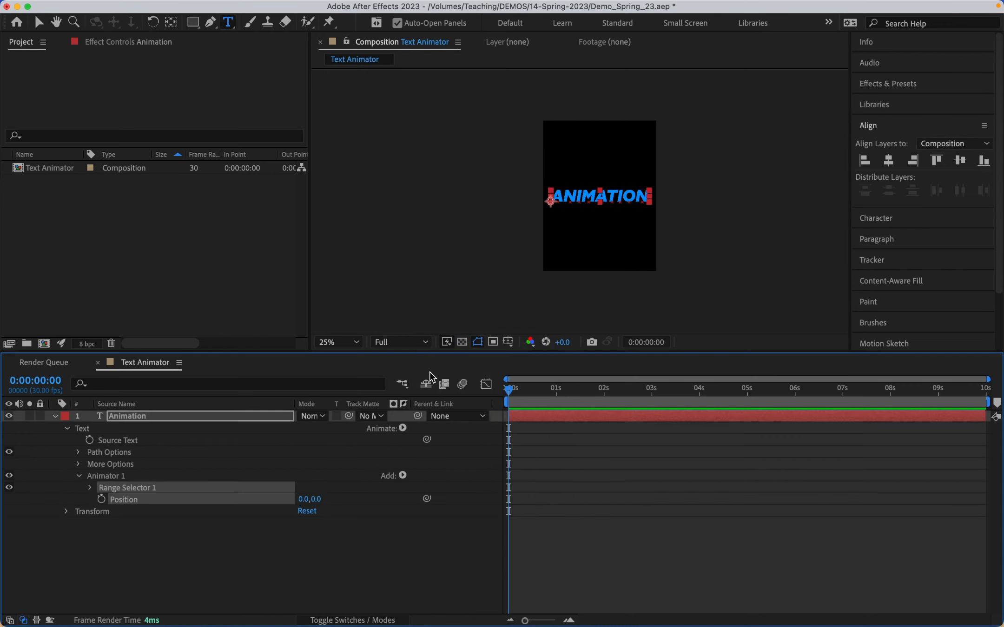
{"action": "key", "text": "z"}
{"action": "left_click", "coordinate": [586, 212]}
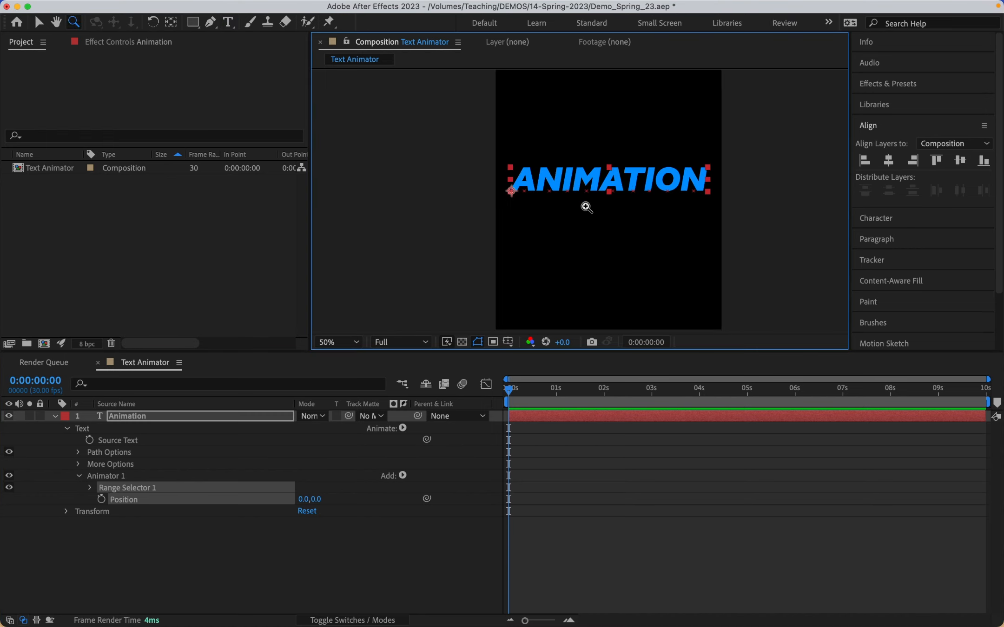
{"action": "left_click", "coordinate": [584, 196]}
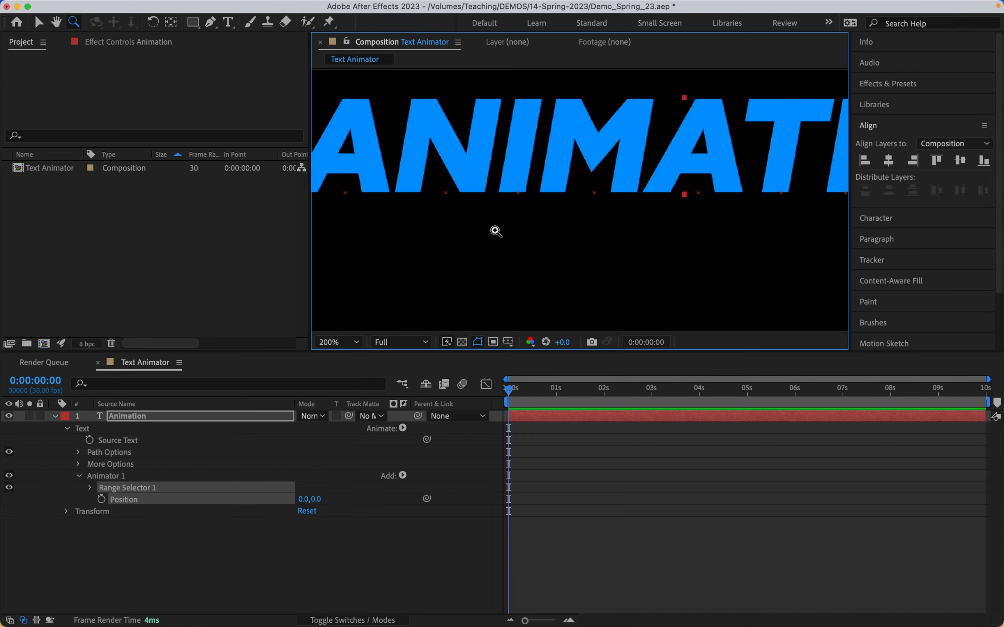
{"action": "left_click", "coordinate": [338, 342]}
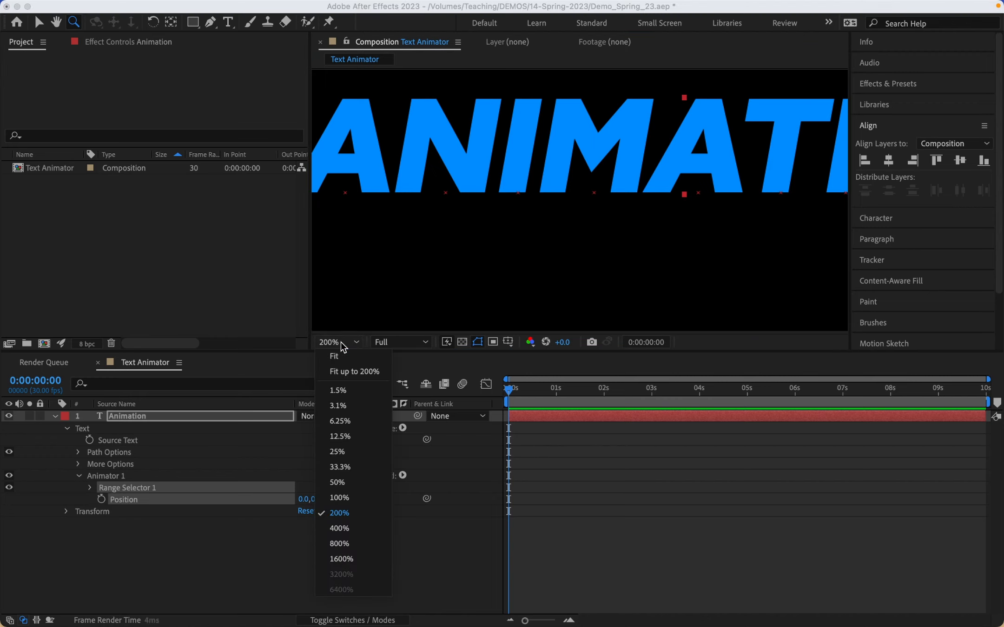
{"action": "left_click", "coordinate": [343, 358]}
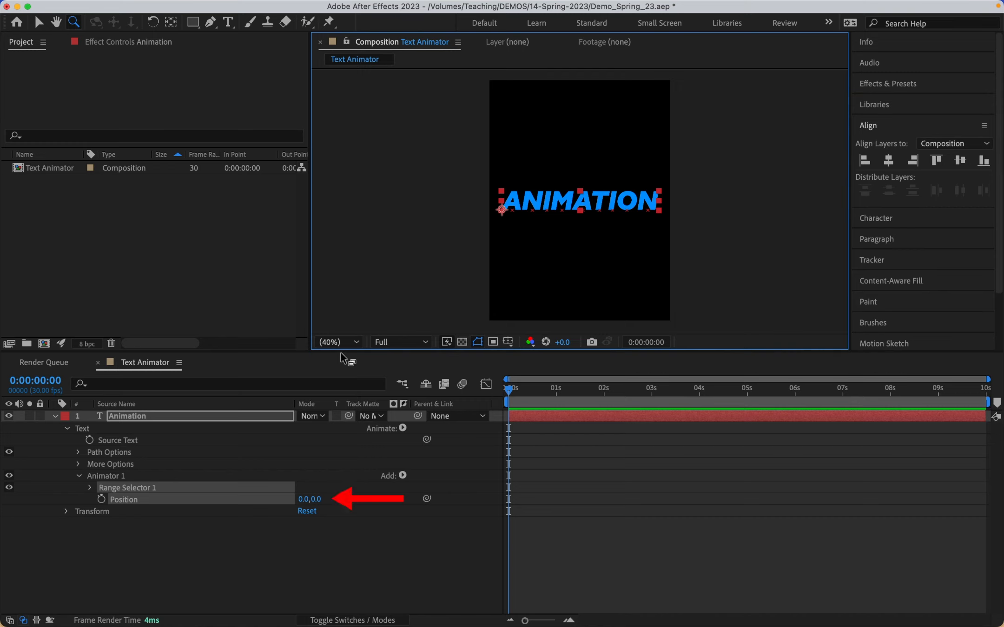
{"action": "left_click_drag", "start_coordinate": [317, 498], "coordinate": [966, 536]}
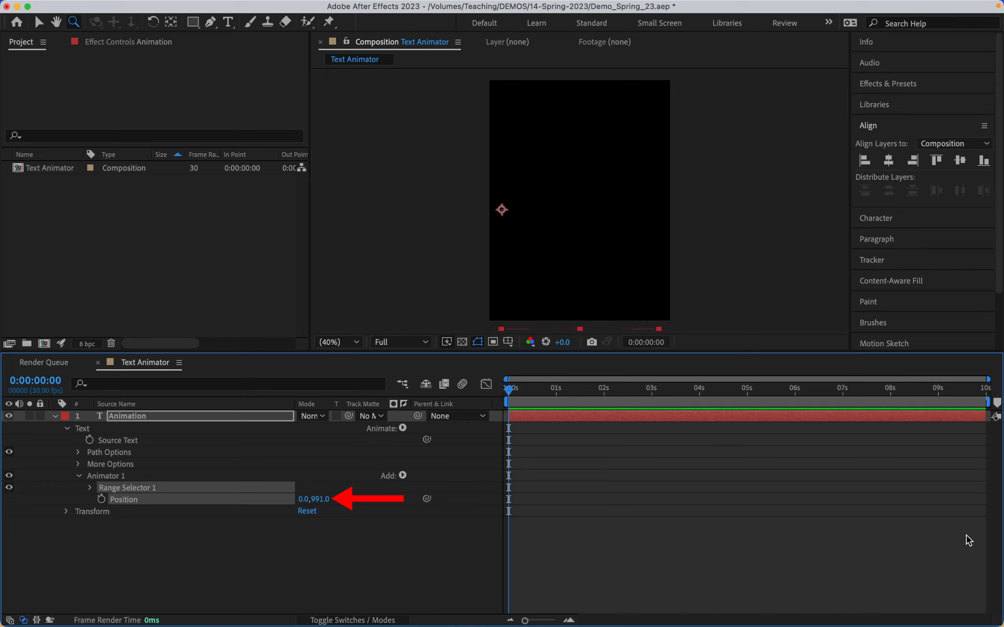
{"action": "left_click", "coordinate": [317, 499]}
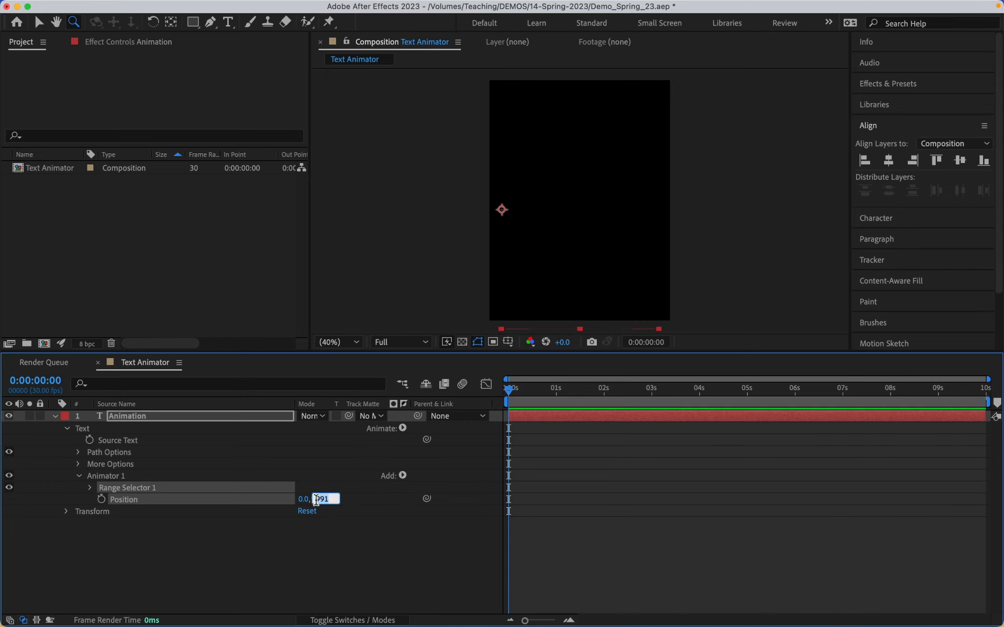
{"action": "type", "text": "1000"}
{"action": "key", "text": "Return"}
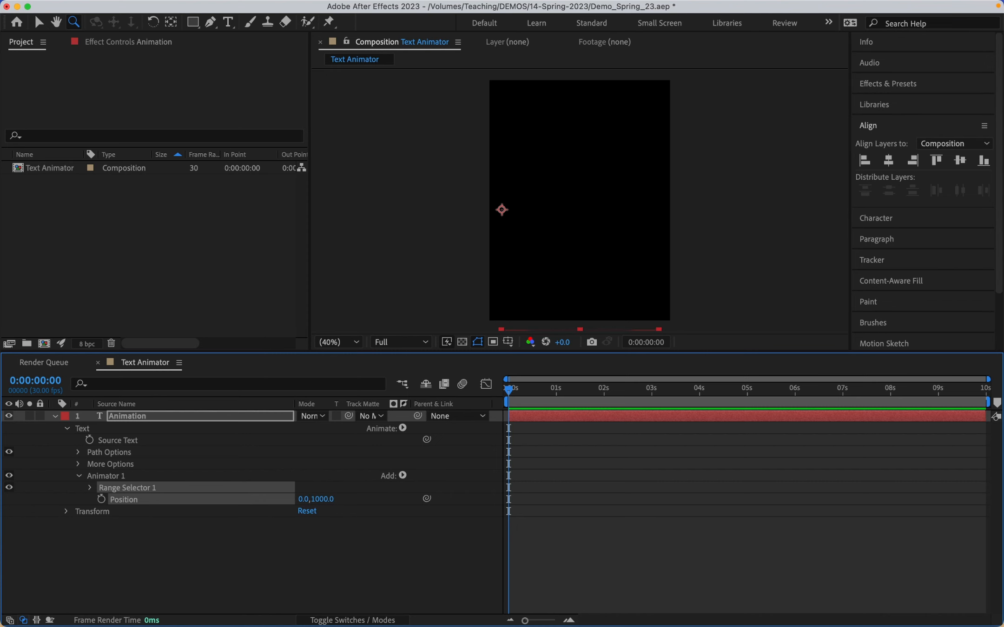
{"action": "left_click", "coordinate": [113, 541]}
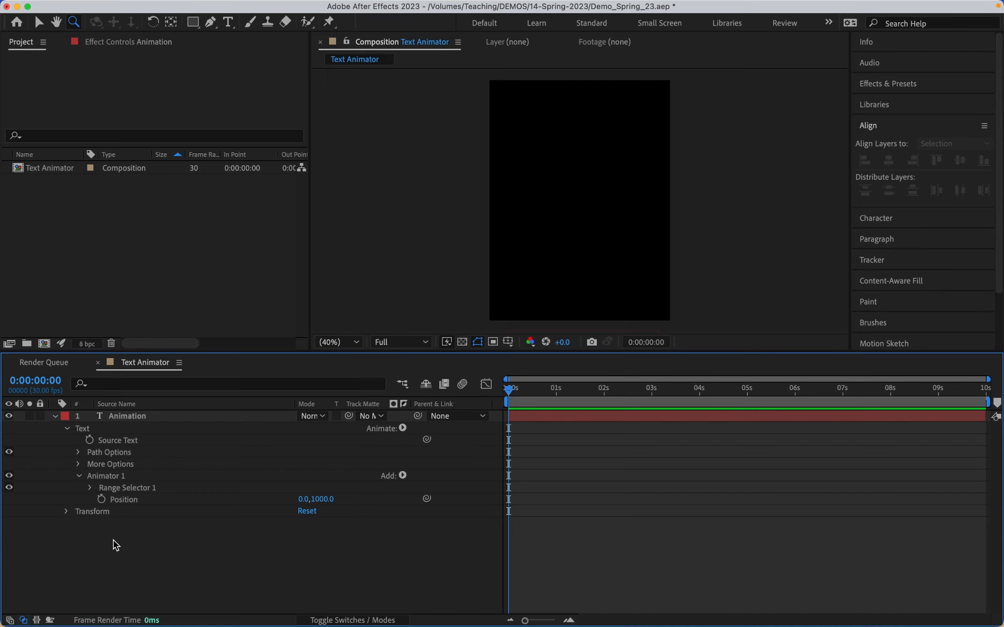
{"action": "left_click", "coordinate": [89, 488]}
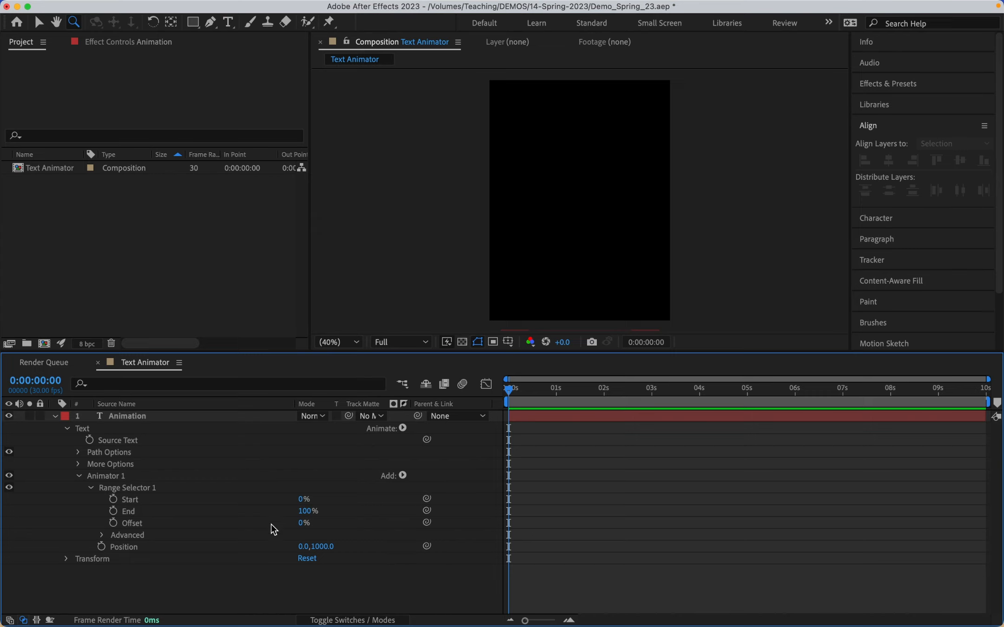
Try the range selector's Start value at 100% and return it to 0%
{"action": "left_click", "coordinate": [302, 499]}
{"action": "left_click_drag", "start_coordinate": [302, 499], "coordinate": [375, 497]}
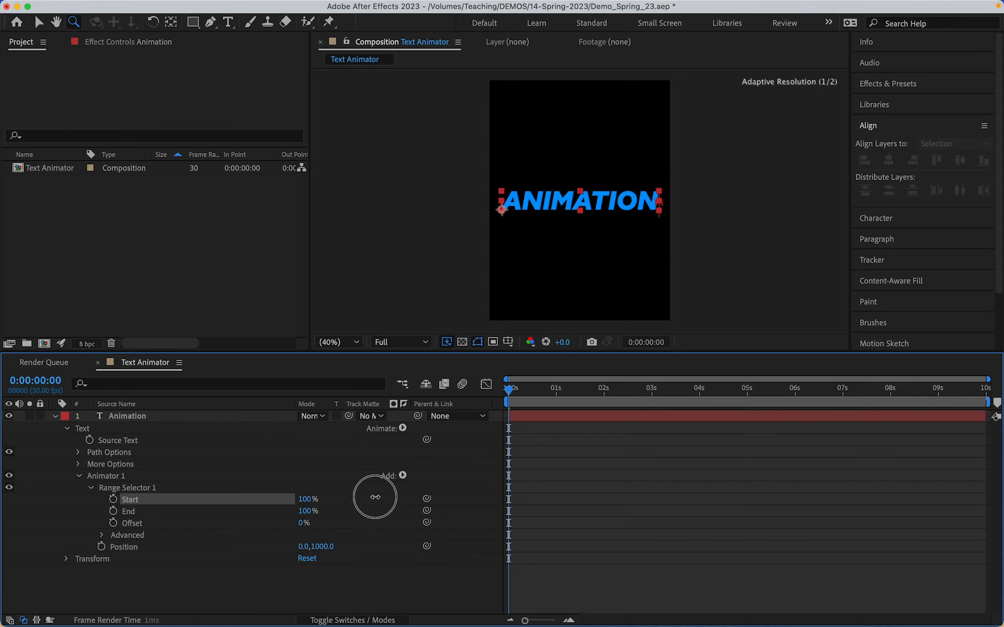
{"action": "left_click_drag", "start_coordinate": [375, 498], "coordinate": [308, 506]}
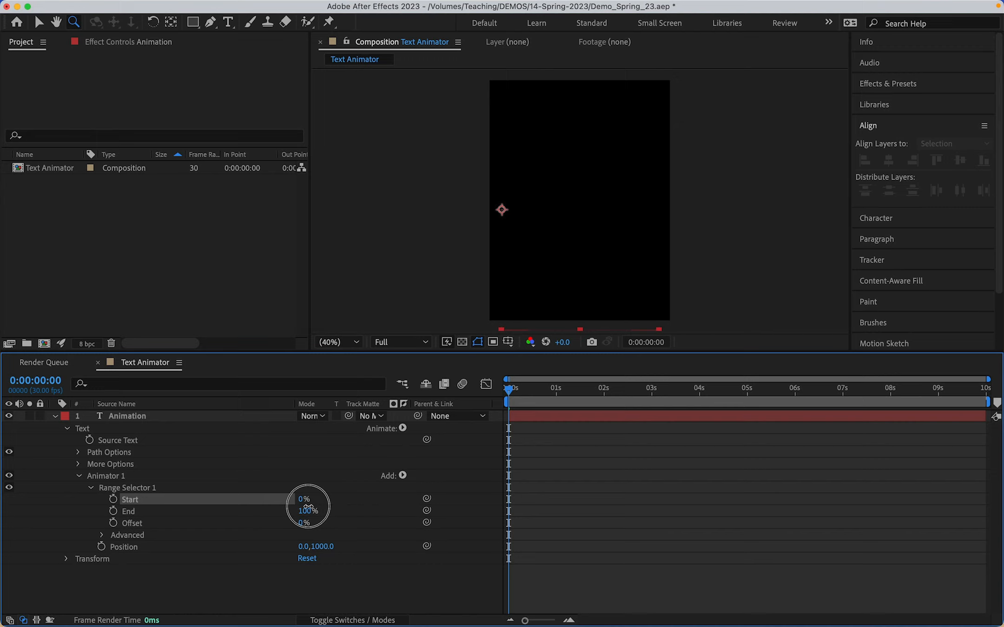
{"action": "left_click", "coordinate": [289, 505]}
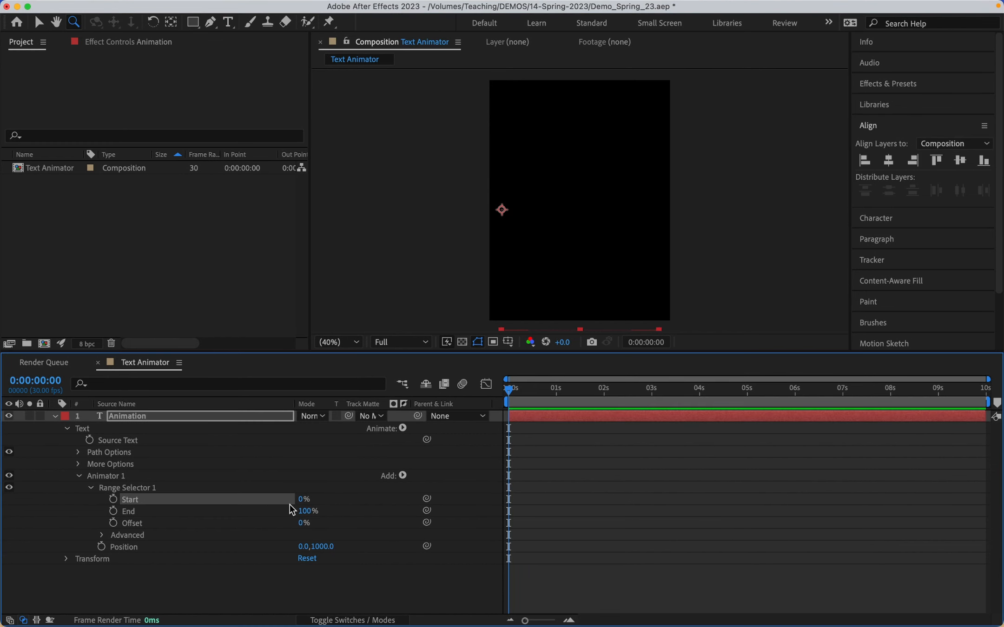
Keyframe the range selector's Start at 0% at the beginning and at 100% at 0:00:00:20
{"action": "left_click", "coordinate": [115, 499]}
{"action": "left_click_drag", "start_coordinate": [513, 390], "coordinate": [541, 393]}
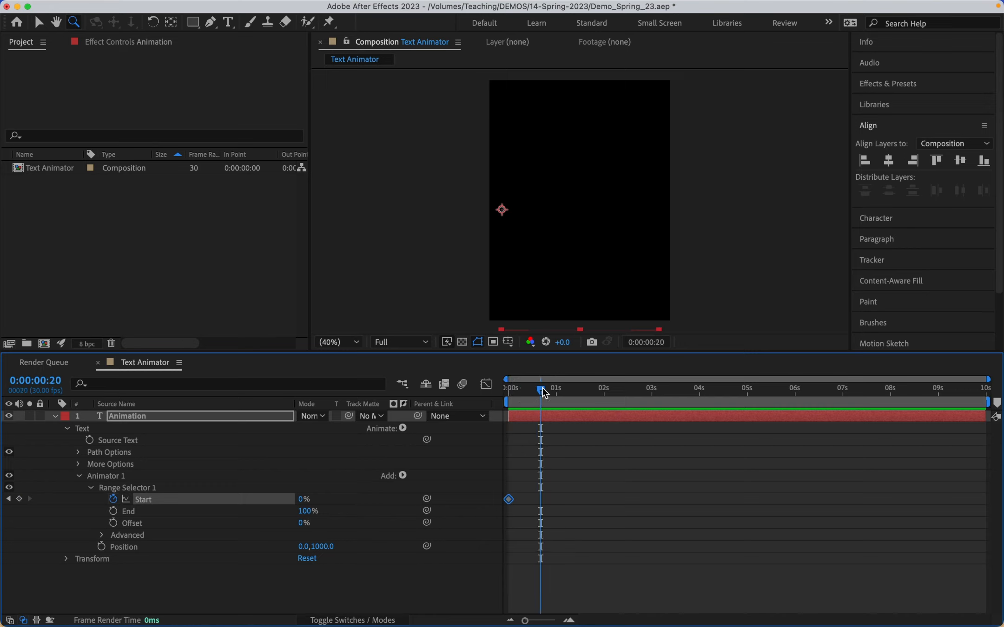
{"action": "left_click", "coordinate": [303, 499]}
{"action": "type", "text": "100"}
{"action": "key", "text": "Return"}
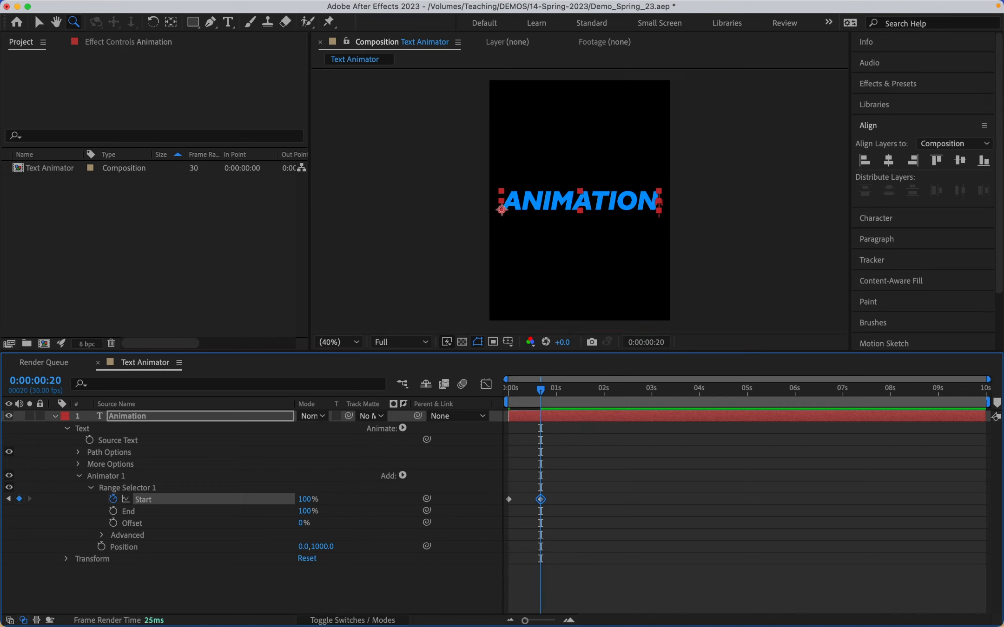
End the work area at 0:00:02:01 and preview the text animation
{"action": "left_click", "coordinate": [605, 395]}
{"action": "key", "text": "n"}
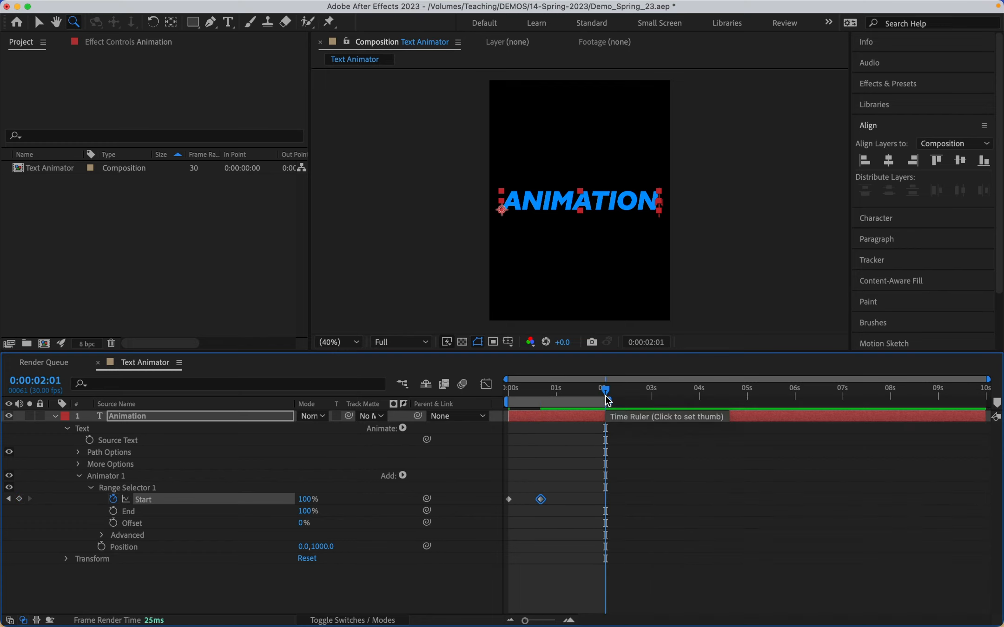
{"action": "key", "text": "space"}
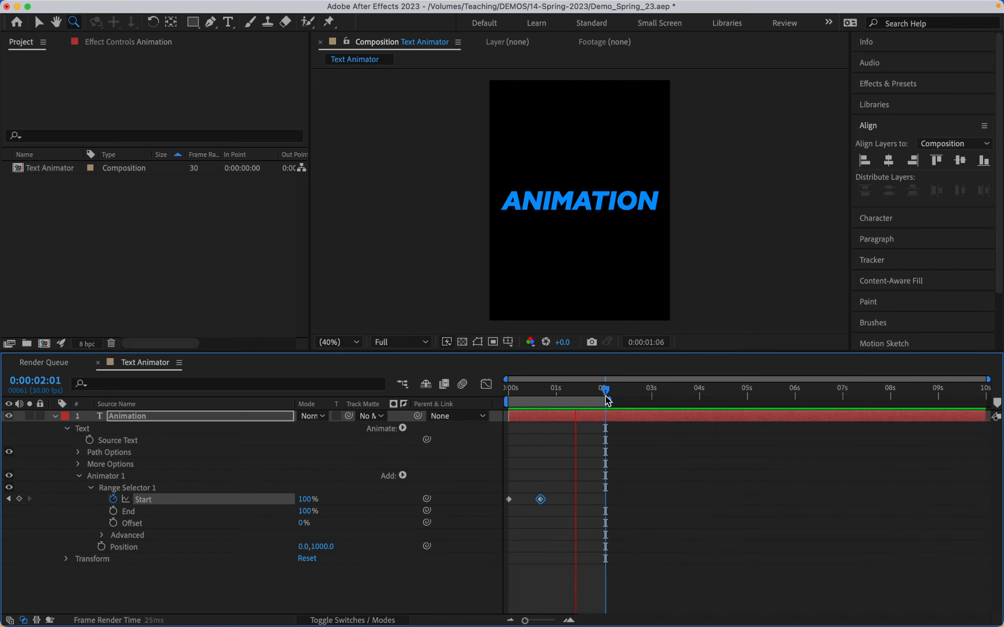